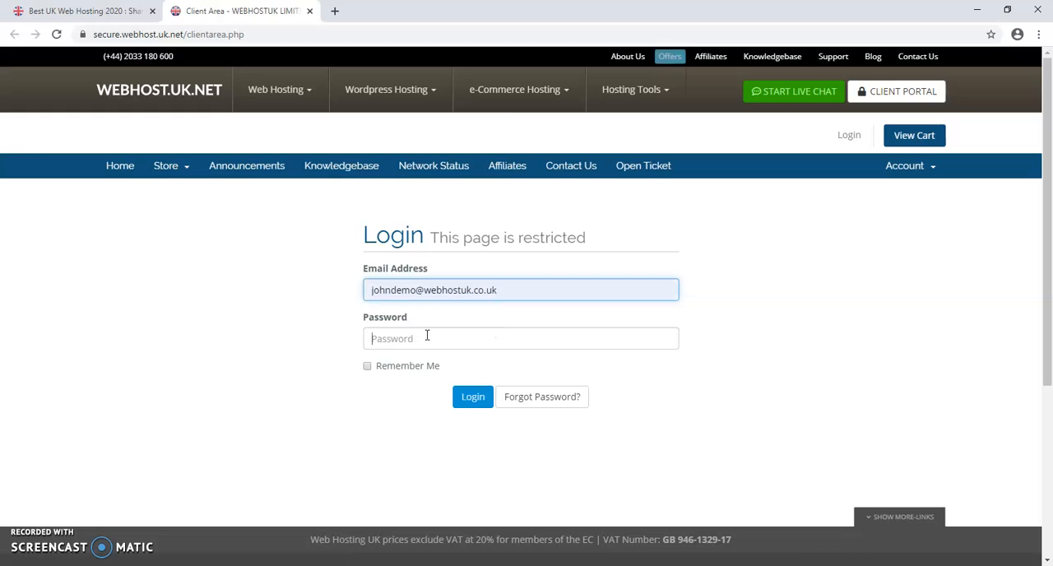
- Log in to the hosting client area with the account password and save the login in the browser
type("p")
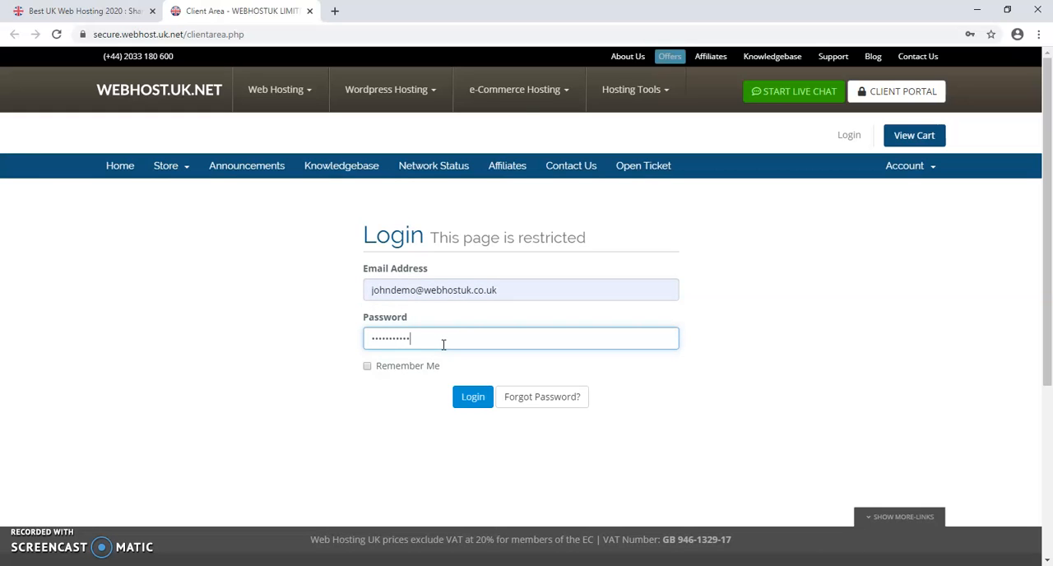
left_click(473, 397)
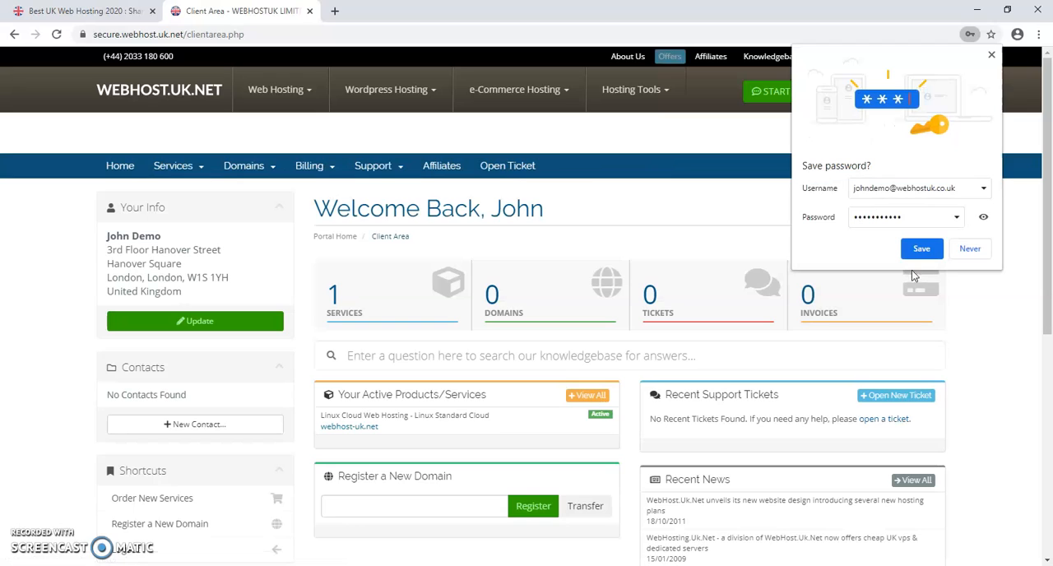
left_click(921, 249)
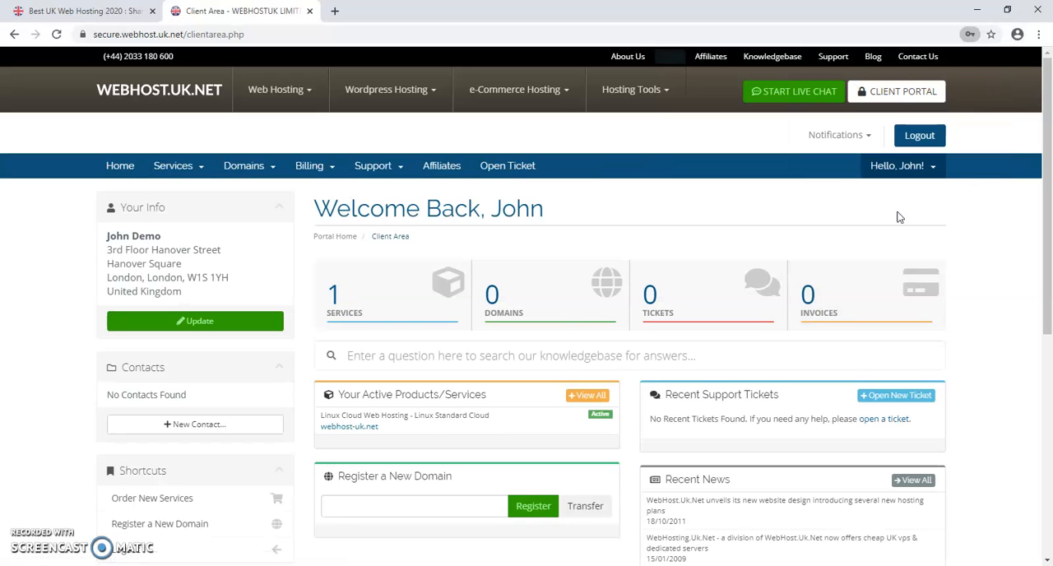
- Open the details of the active webhost-uk.net hosting service and go to its email accounts in cPanel
left_click(376, 321)
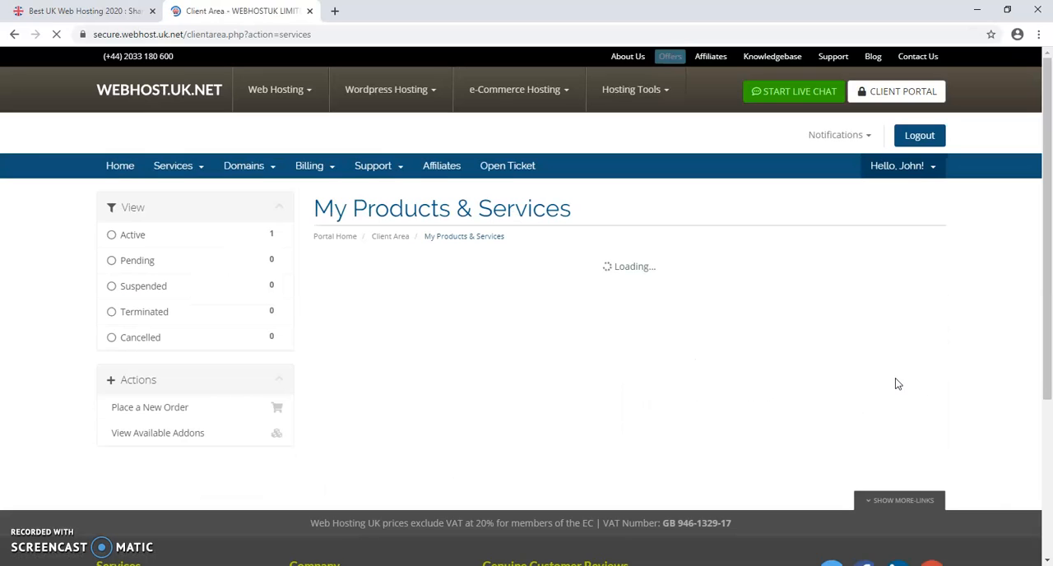
left_click(902, 372)
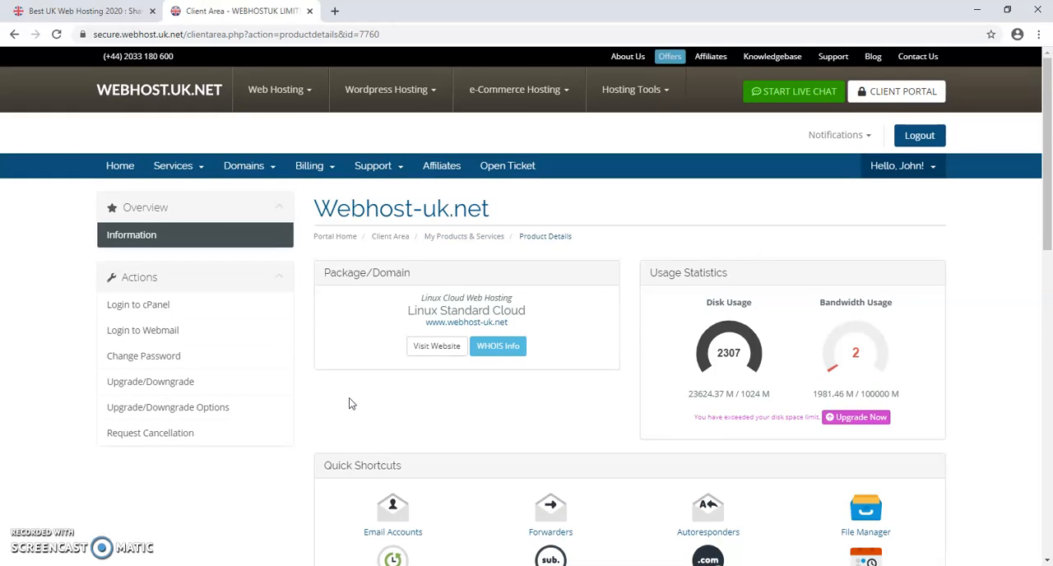
scroll(353, 406, "down", 2)
left_click(411, 332)
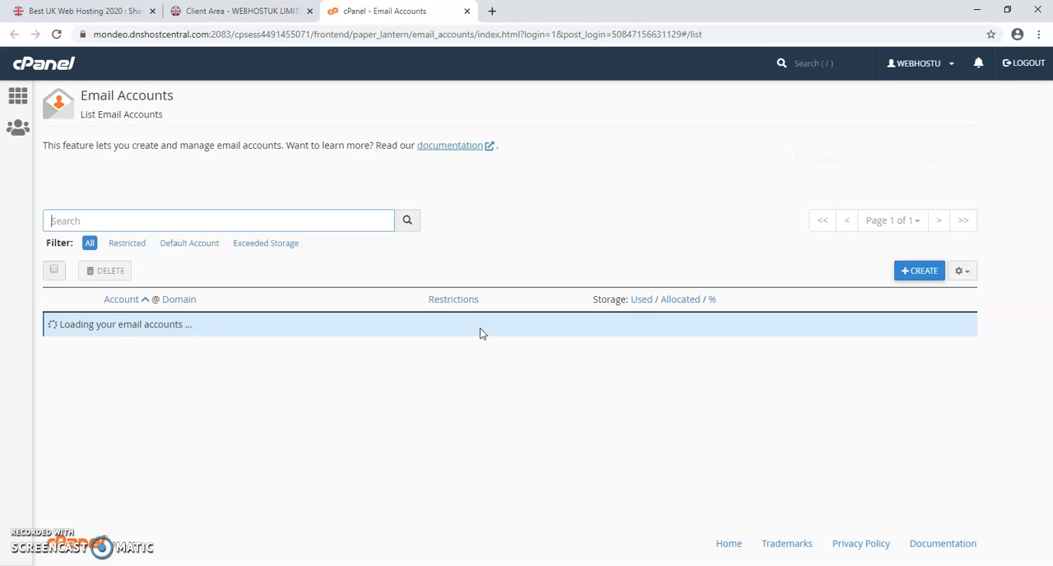
- Create an email account at webhost-uk.net with the mailbox owner's first name as username and a password, keeping 1024 MB storage
left_click(915, 278)
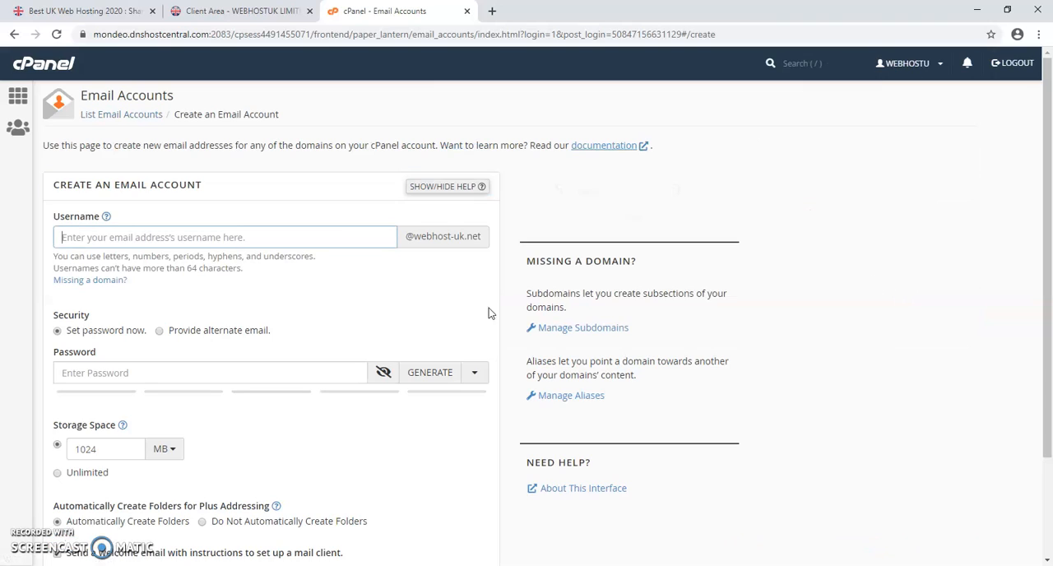
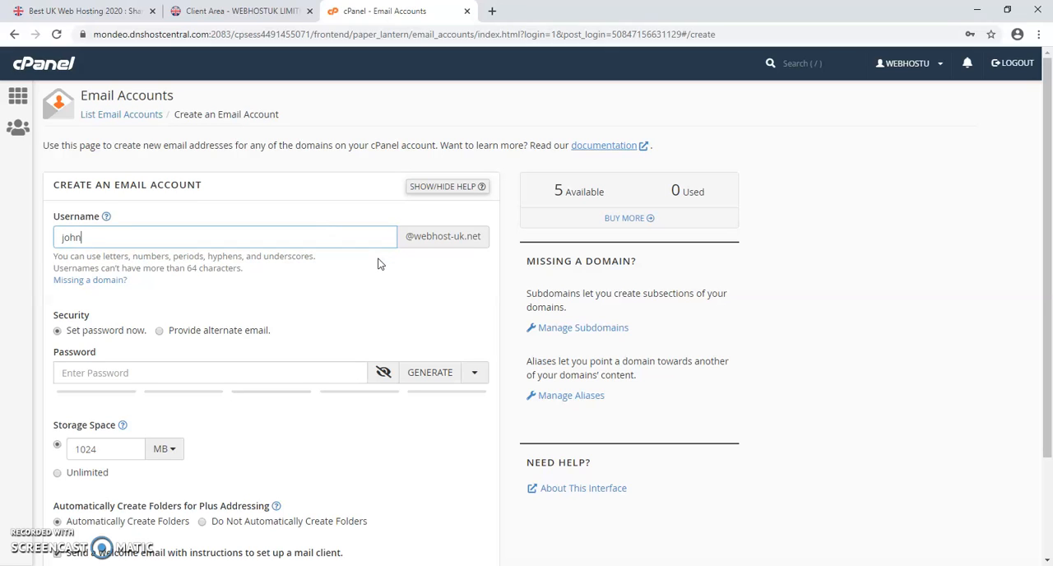
left_click(180, 375)
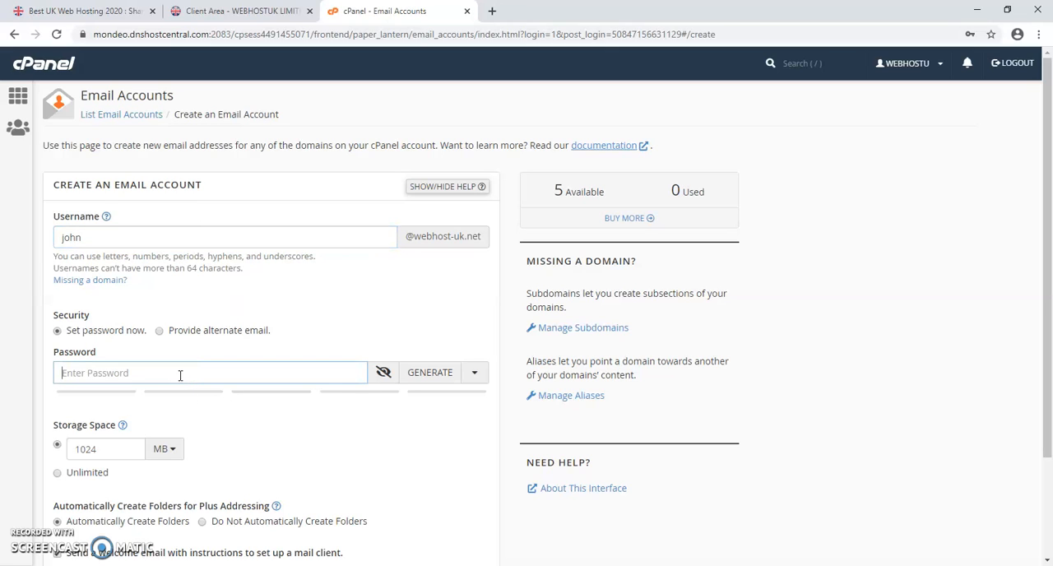
type("•••••••••••")
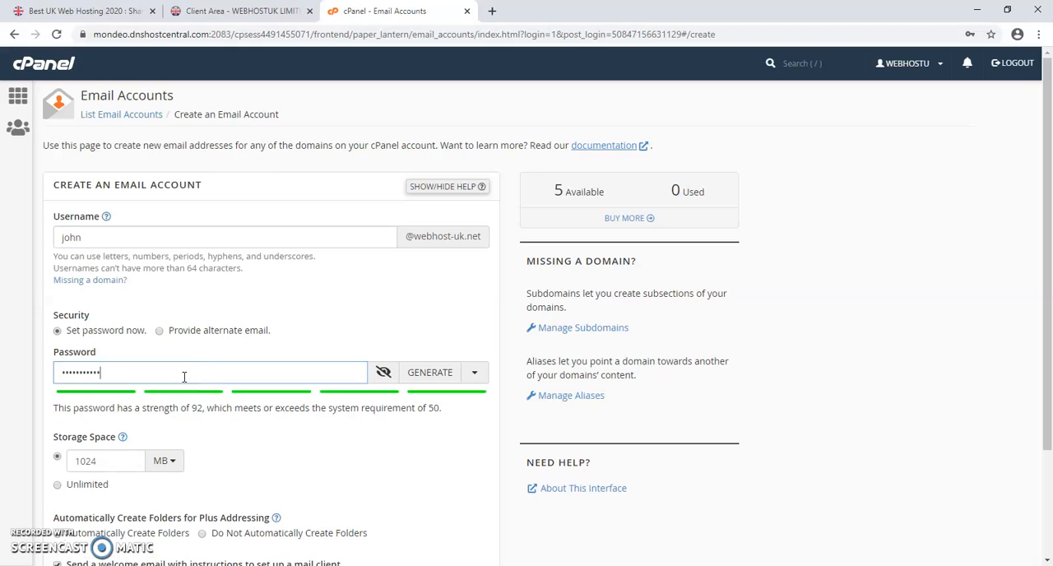
left_click(264, 423)
scroll(291, 419, "down", 1)
scroll(290, 419, "down", 2)
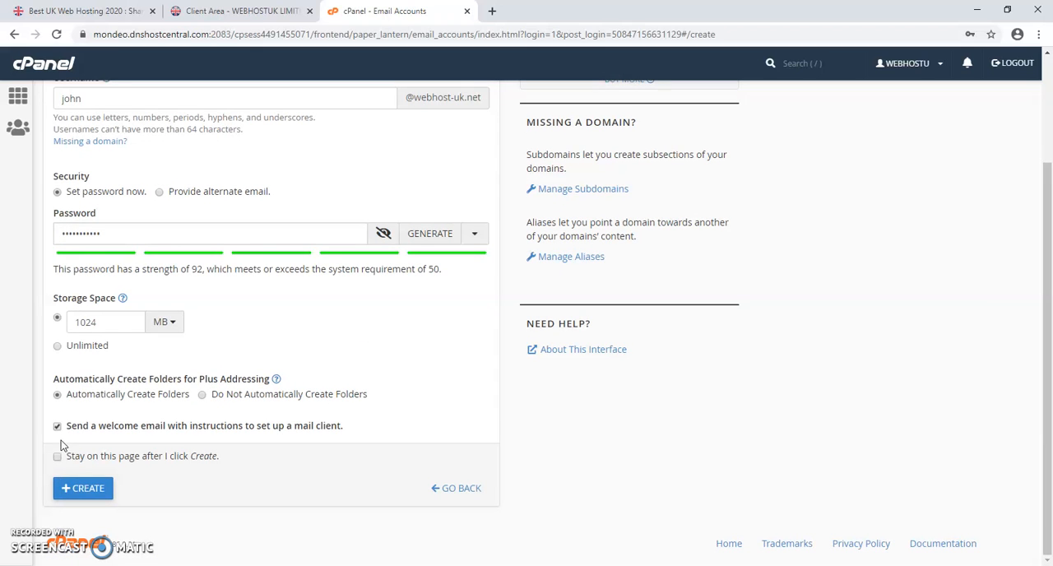
left_click(80, 487)
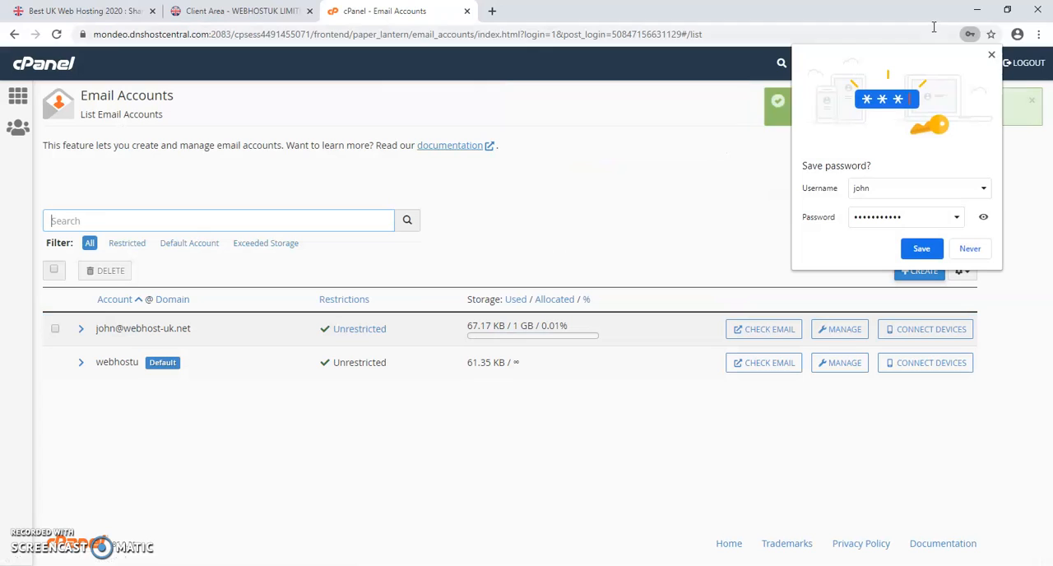
- Open the new mailbox's webmail and examine the recommended Secure SSL/TLS settings for configuring a mail client
left_click(758, 331)
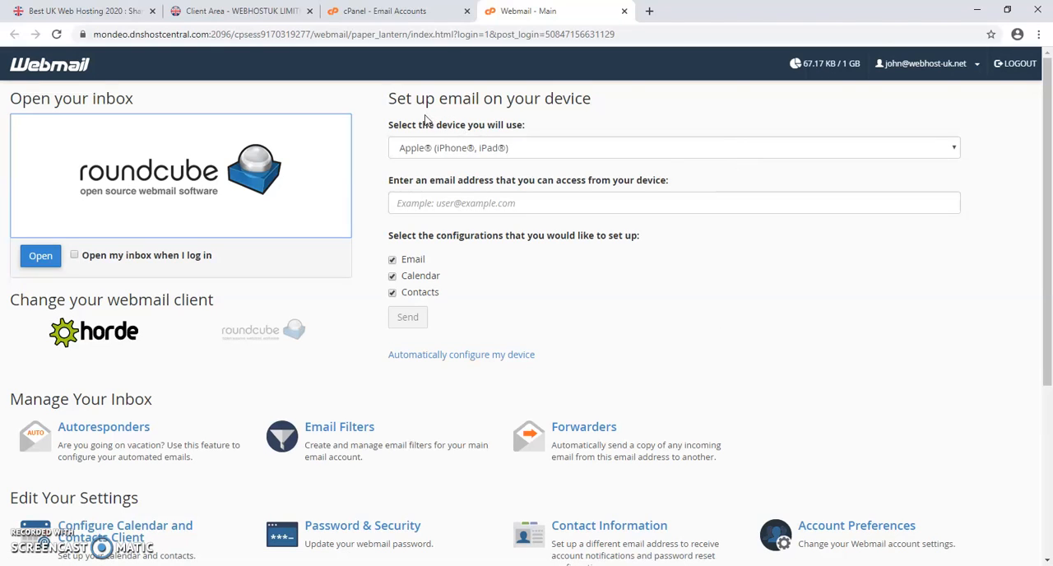
left_click(622, 146)
left_click(625, 143)
left_click(643, 123)
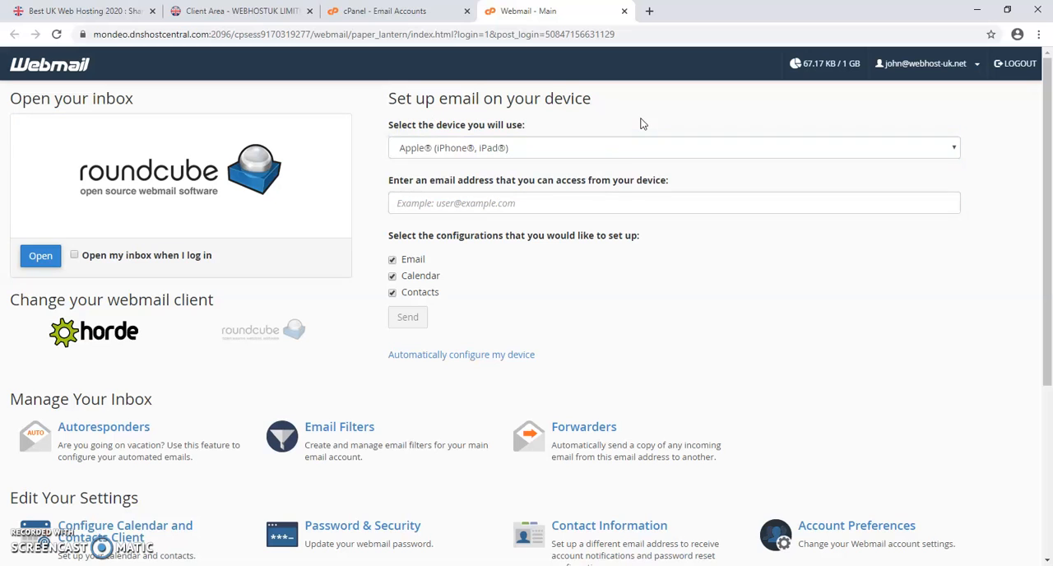
scroll(608, 315, "down", 2)
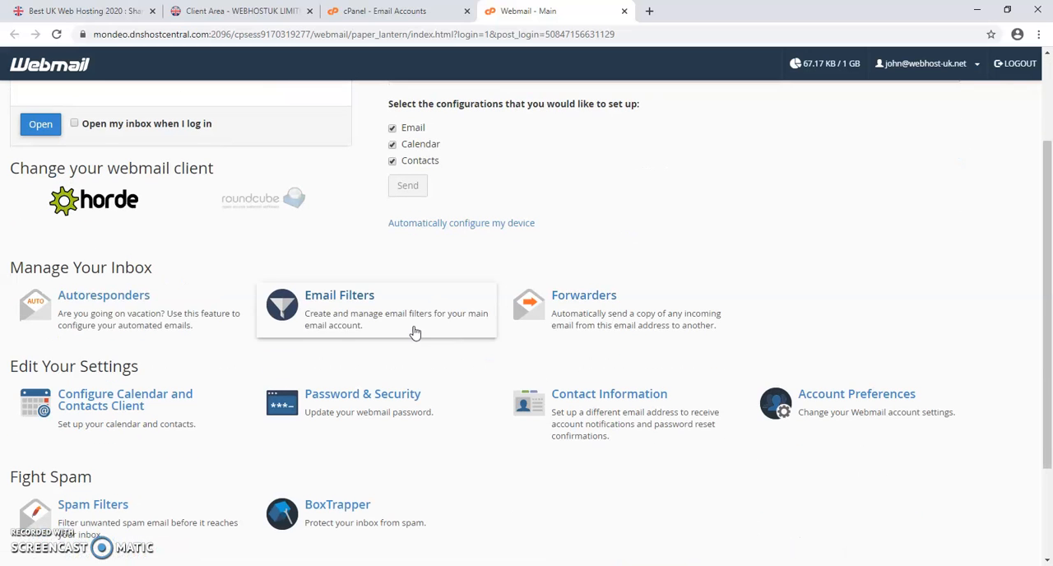
left_click(410, 229)
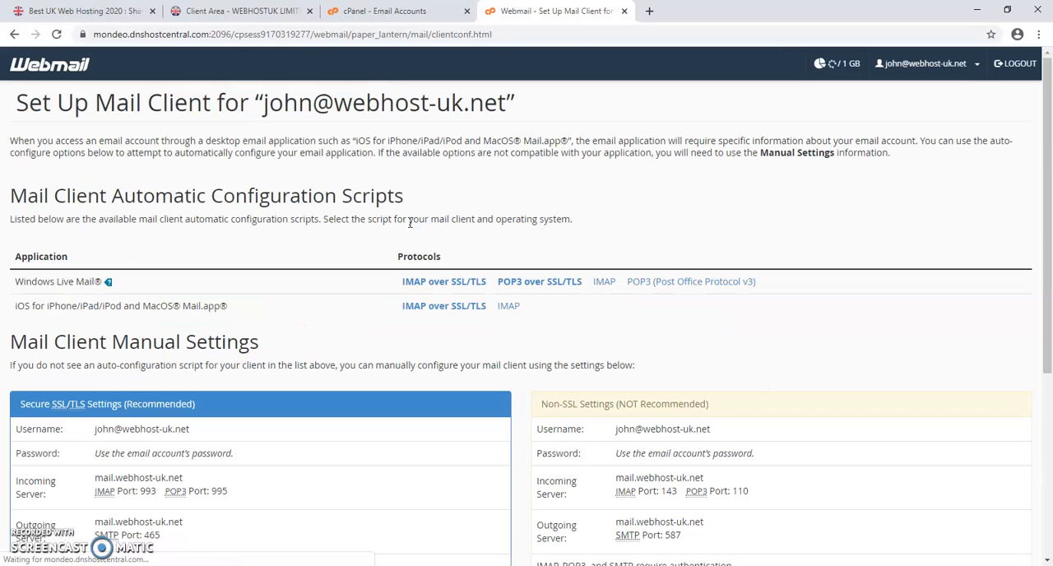
scroll(444, 269, "down", 2)
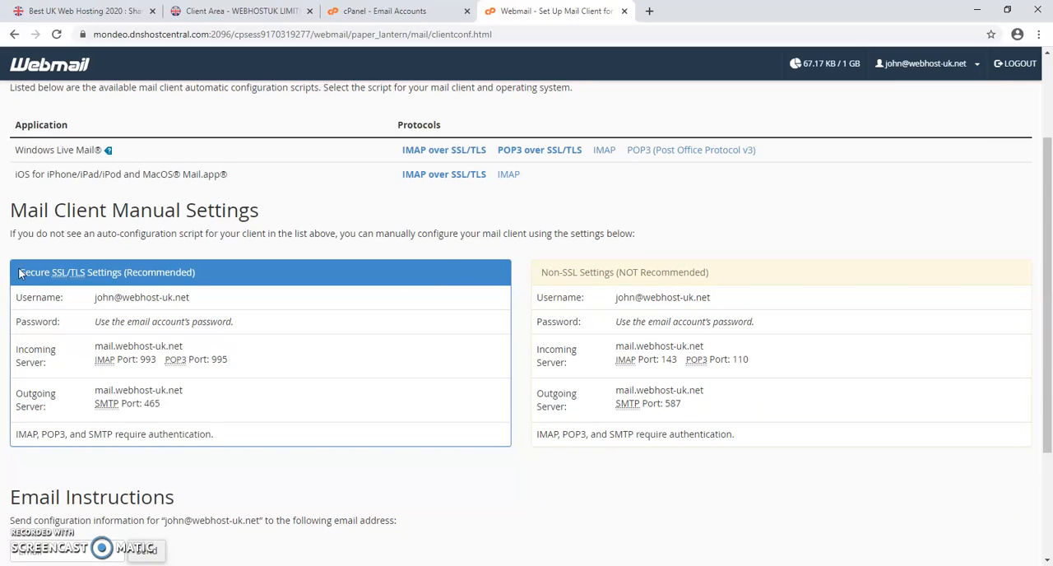
left_click_drag(20, 273, 204, 273)
left_click(214, 274)
left_click_drag(95, 362, 232, 365)
left_click(234, 367)
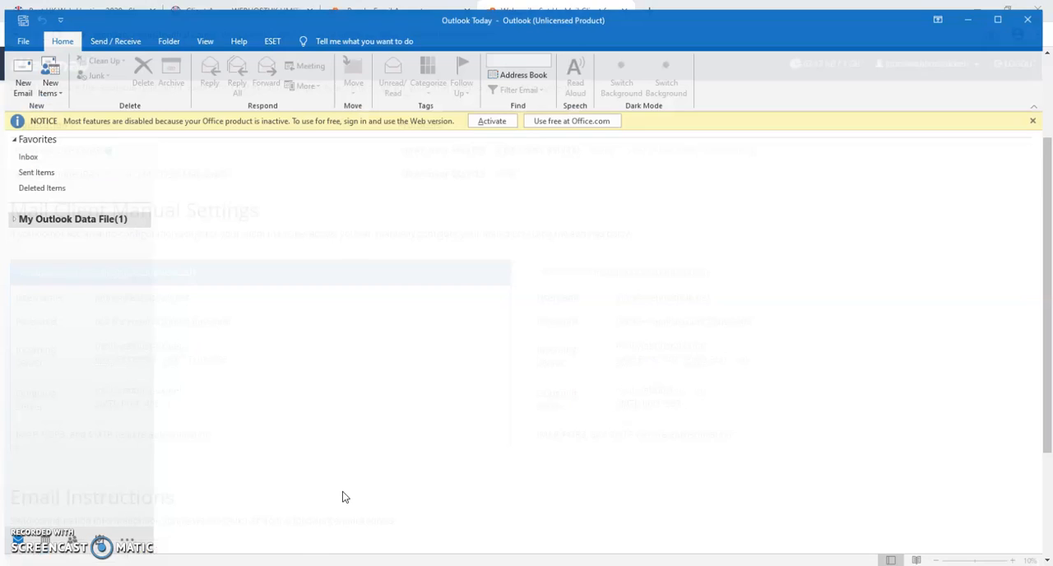
- Switch to Outlook and add the new mailbox's email address with manual setup, choosing IMAP as the account type
left_click(19, 31)
left_click(157, 109)
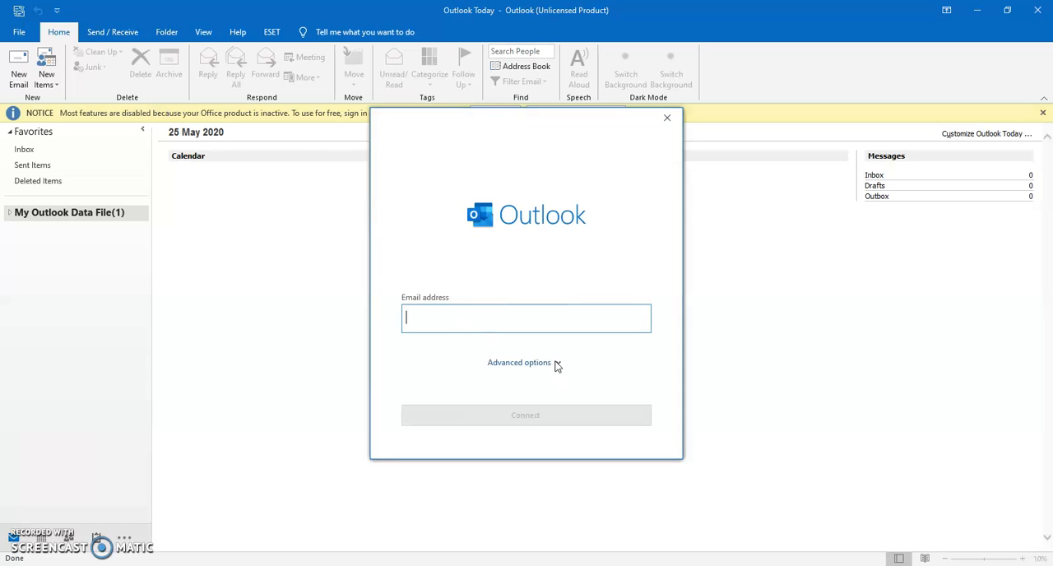
left_click(556, 365)
left_click(460, 375)
left_click(451, 314)
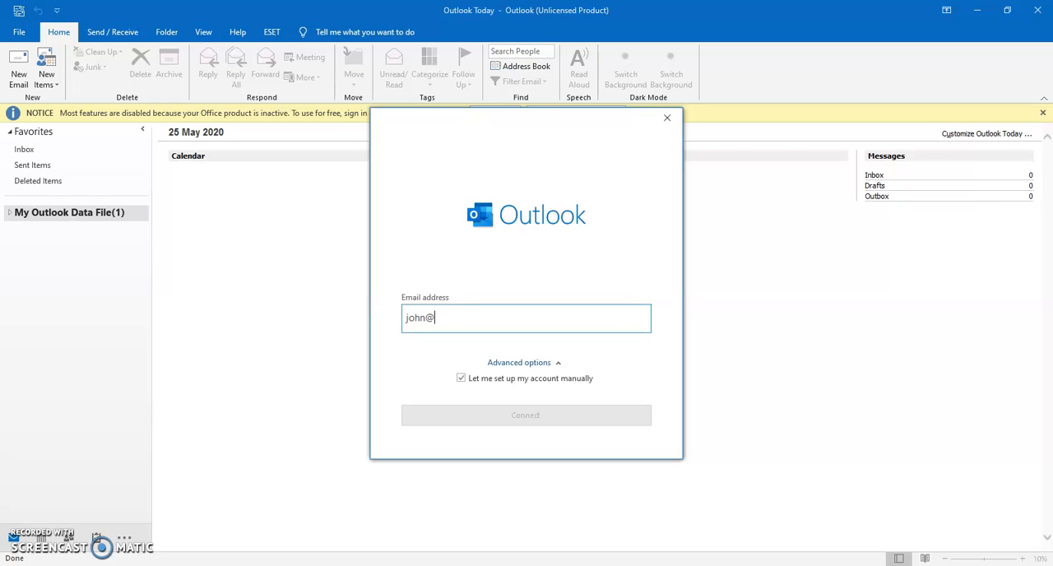
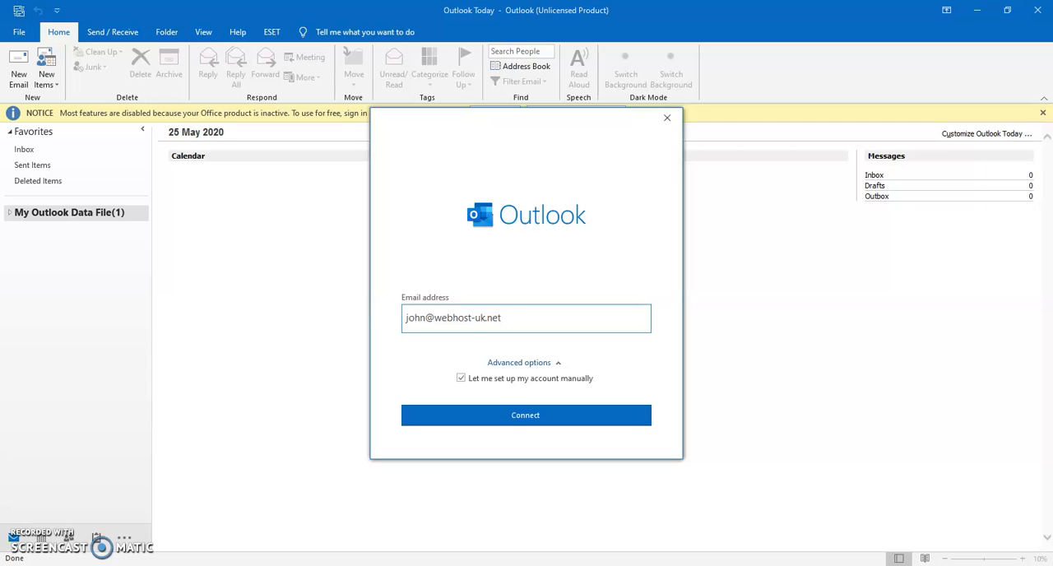
left_click(524, 414)
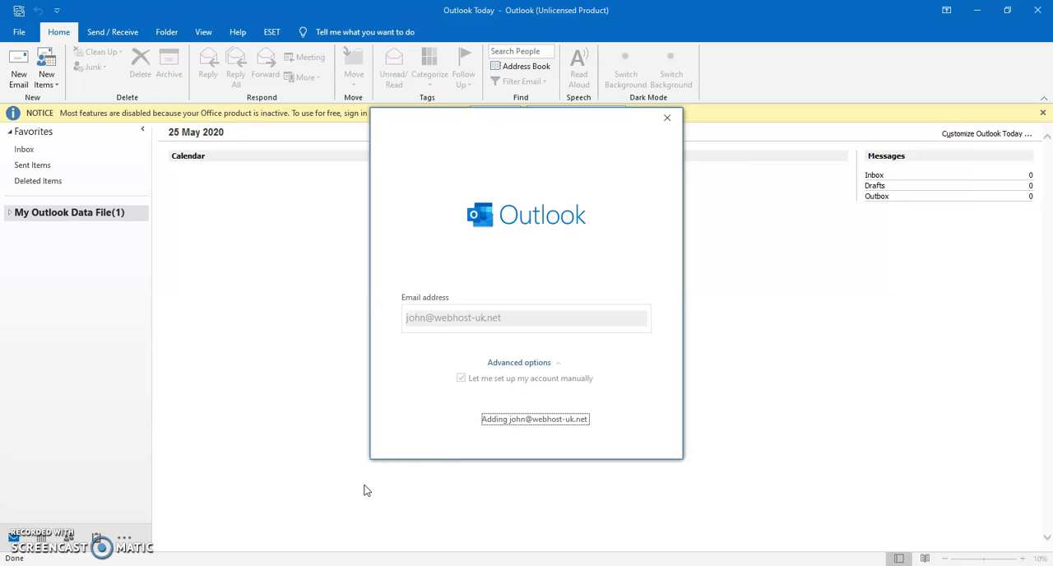
mouse_move(242, 565)
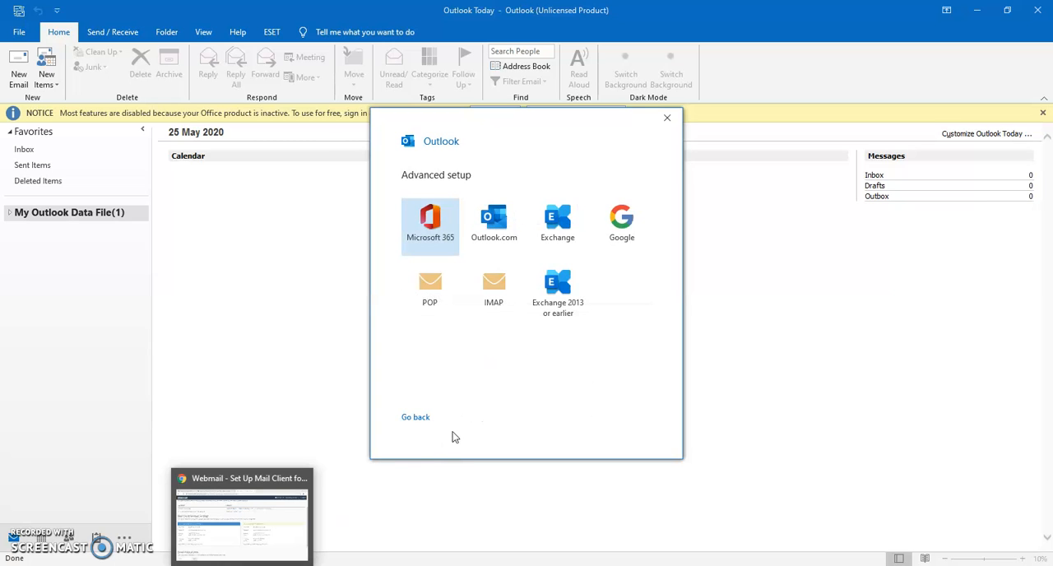
left_click(493, 298)
- Try to copy the incoming server name from the webmail's Secure SSL/TLS settings for use in Outlook
left_click(278, 565)
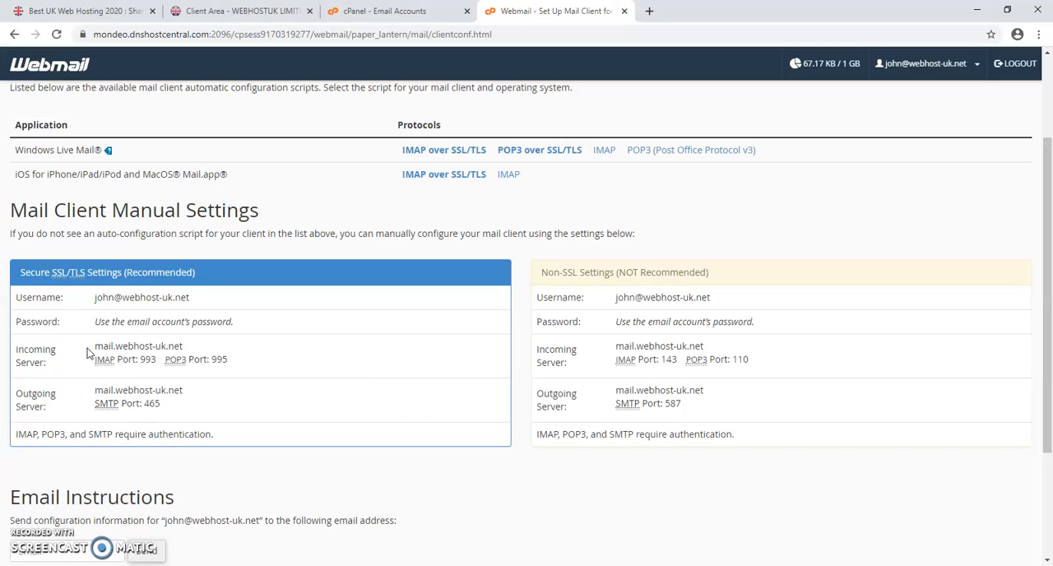
left_click_drag(96, 345, 205, 346)
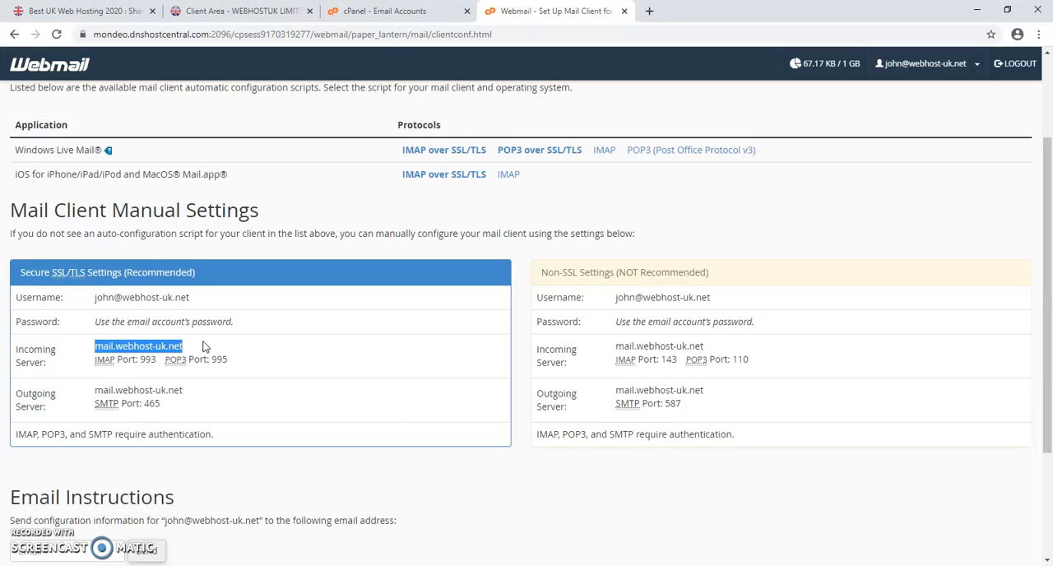
key("alt+Tab")
right_click(467, 199)
left_click(448, 209)
key("alt+Tab")
right_click(162, 346)
left_click(174, 354)
key("alt+Tab")
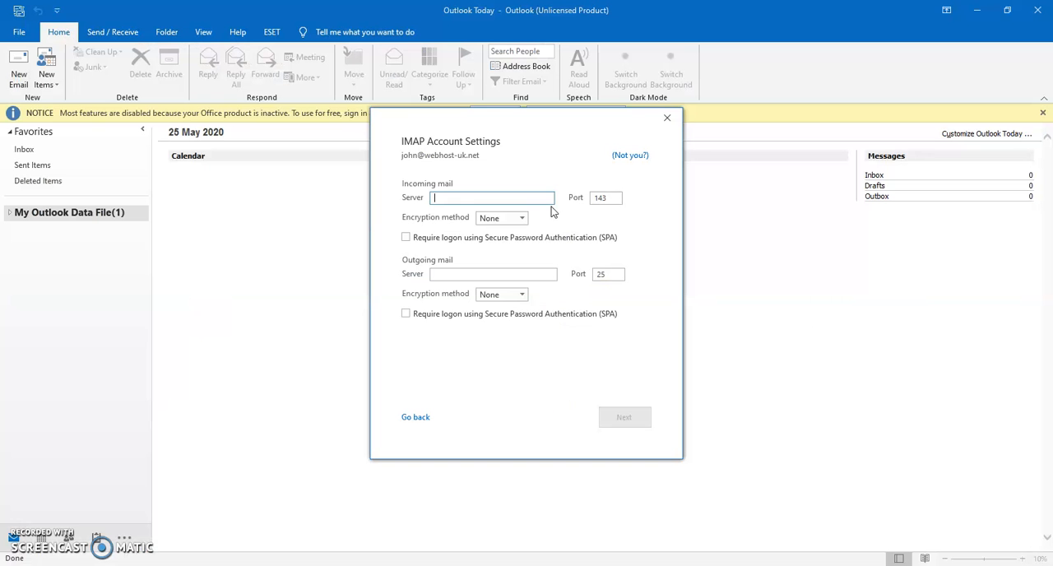
- Set the incoming mail server of the IMAP account to mail.webhost-uk.net
right_click(473, 200)
left_click(444, 198)
right_click(442, 198)
left_click(442, 198)
type("mail.webhost-uk.net")
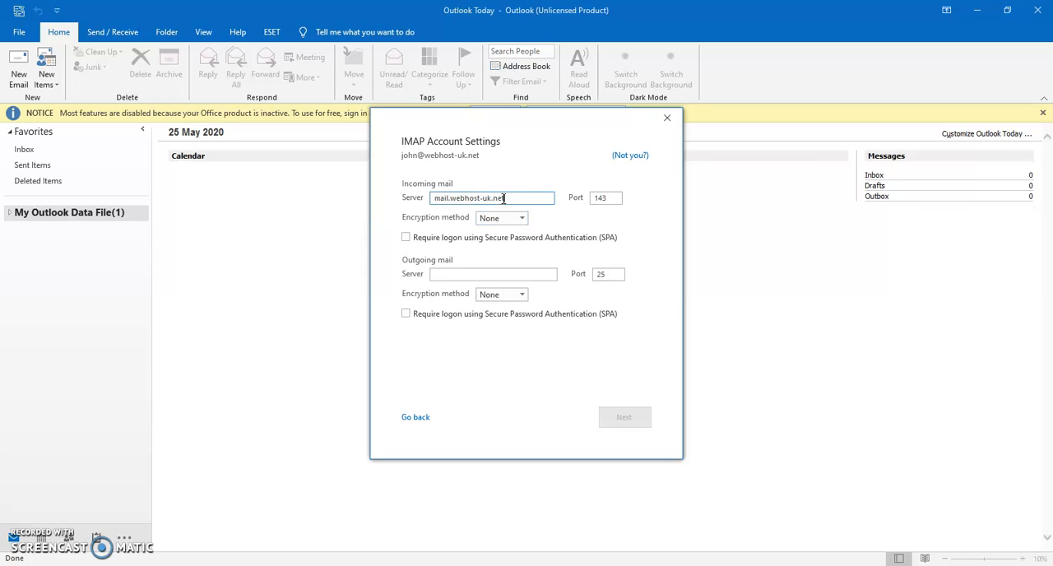
- Try to copy the incoming server name into the outgoing mail server field
left_click_drag(514, 197, 384, 210)
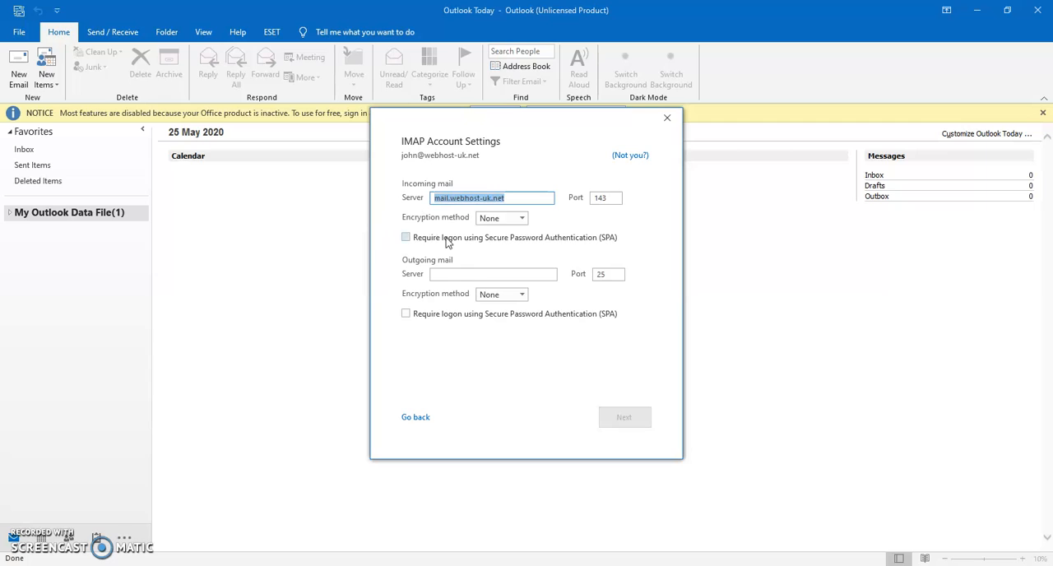
left_click(455, 274)
right_click(456, 274)
left_click(517, 198)
left_click_drag(517, 198, 435, 206)
right_click(460, 199)
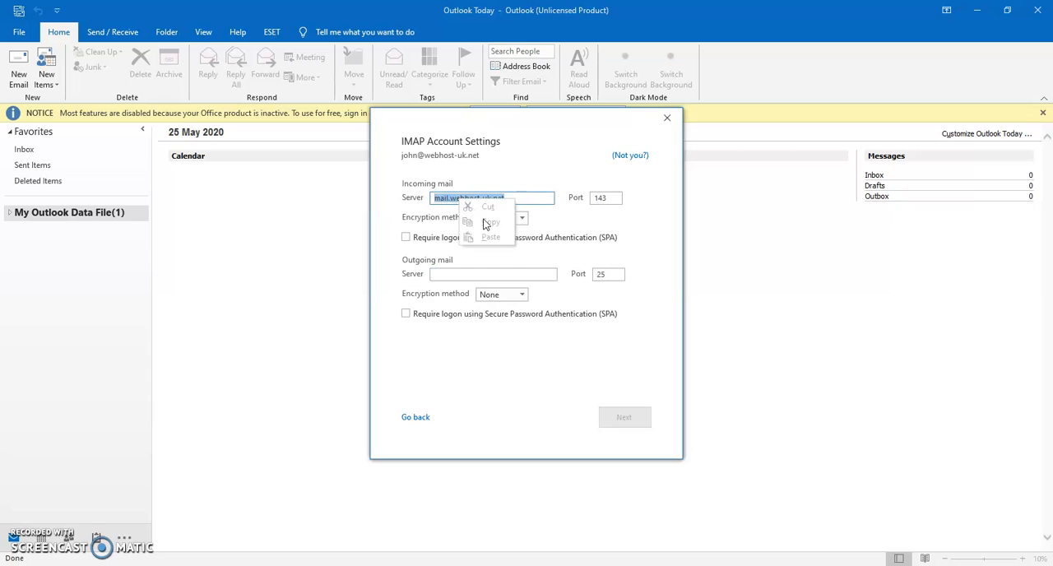
- Set the outgoing mail server to mail.webhost-uk.net
left_click(456, 274)
type("mail.webhost-uk.net")
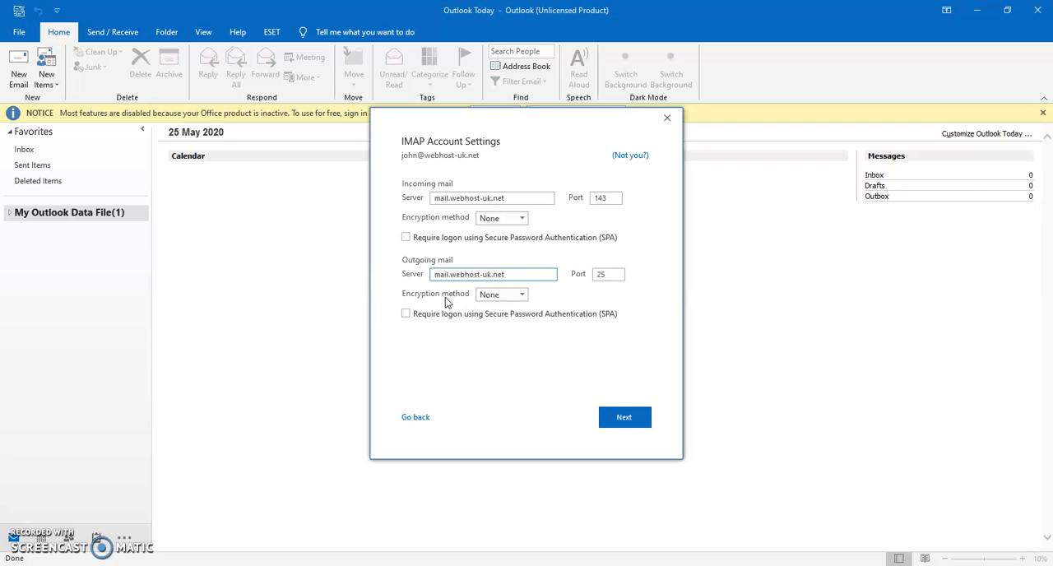
- Look up the secure IMAP and SMTP ports in webmail and set Outlook's incoming port to 993 and outgoing port to 465
key("alt+Tab")
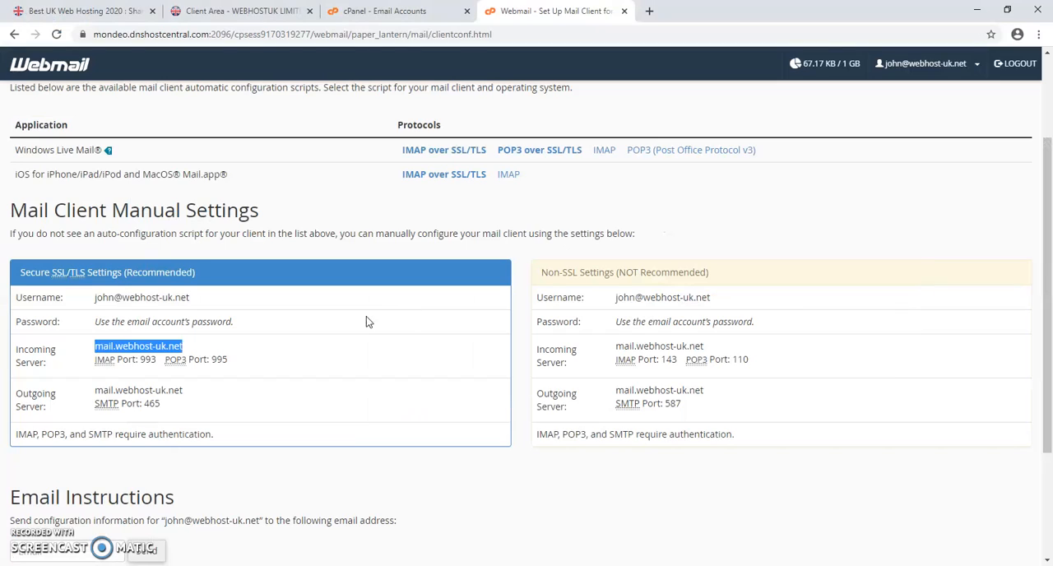
left_click(154, 372)
double_click(144, 359)
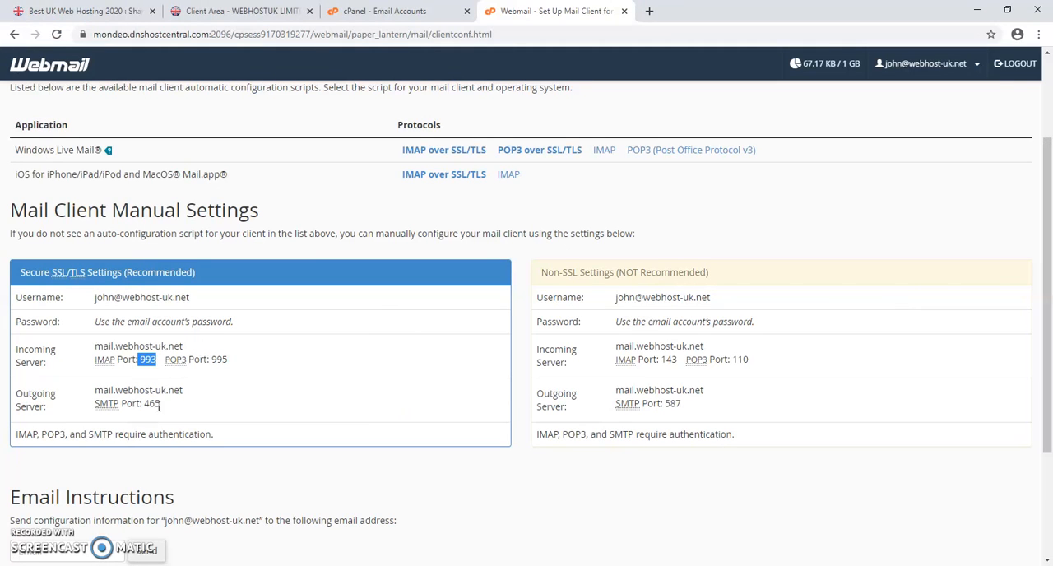
double_click(151, 403)
left_click(204, 403)
key("alt+Tab")
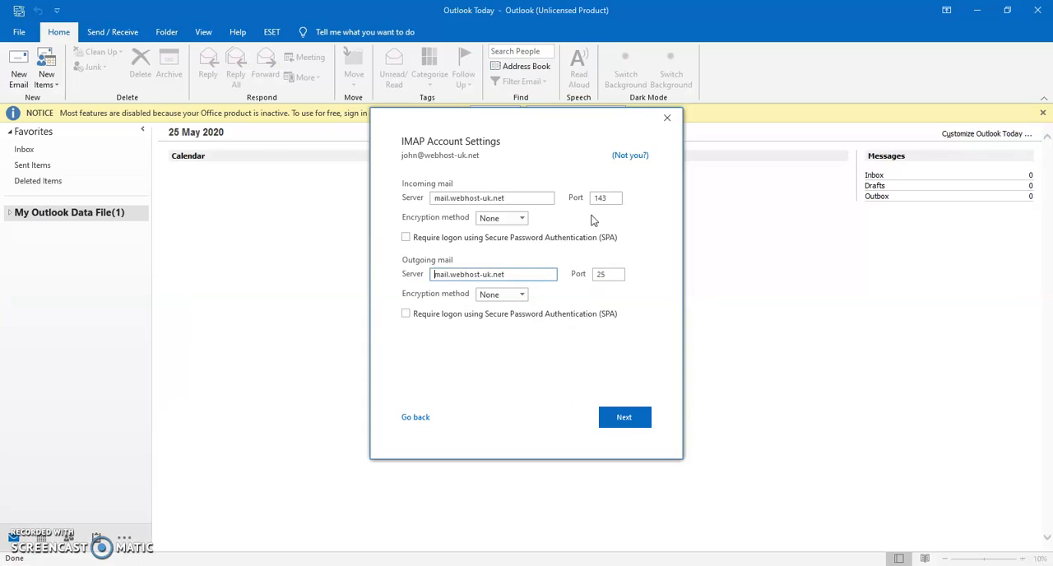
double_click(607, 198)
type("993")
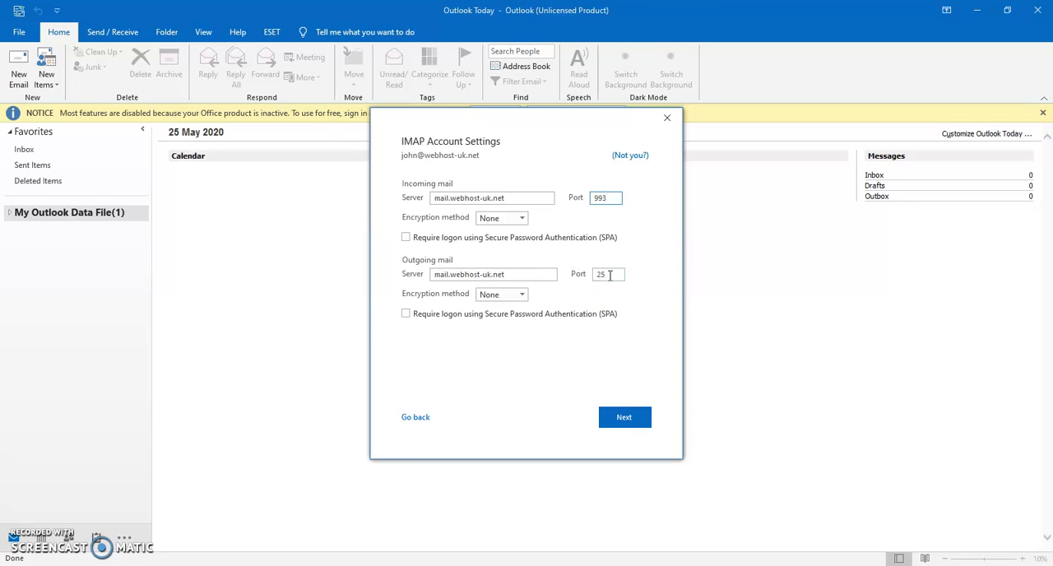
double_click(610, 275)
type("46")
- Set the encryption method to SSL/TLS for both incoming and outgoing mail
left_click(508, 219)
left_click(508, 248)
left_click(551, 239)
left_click(478, 238)
left_click(522, 294)
left_click(509, 315)
left_click(503, 297)
left_click(510, 322)
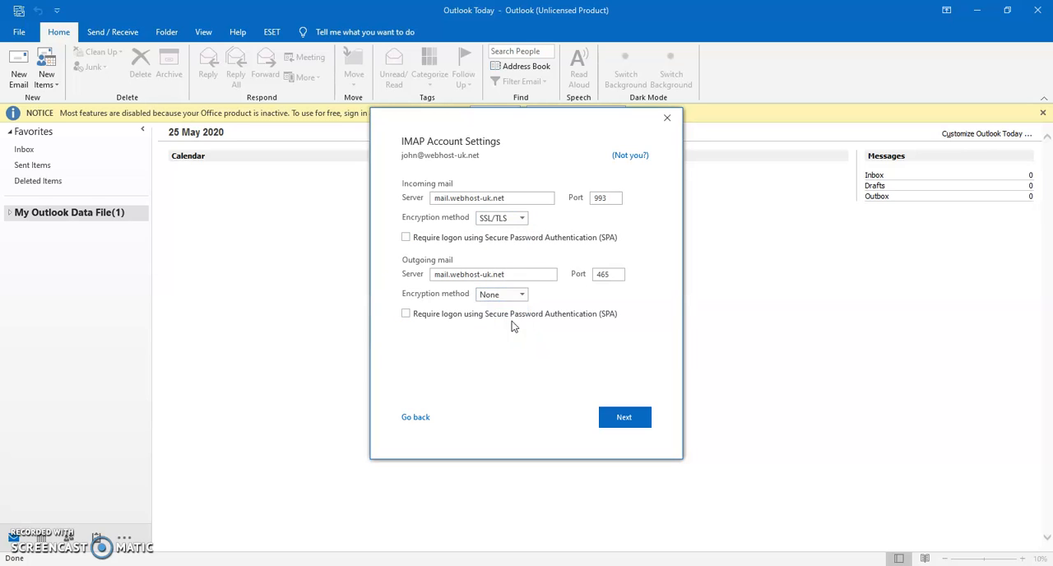
- Accept the IMAP server settings, enter the email account password and connect the account
left_click(619, 418)
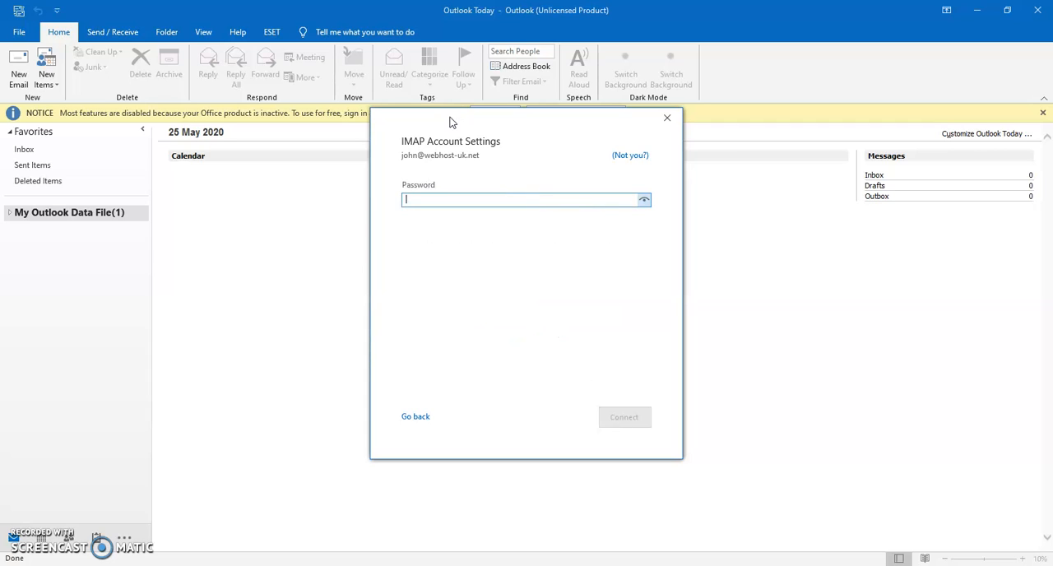
type("***")
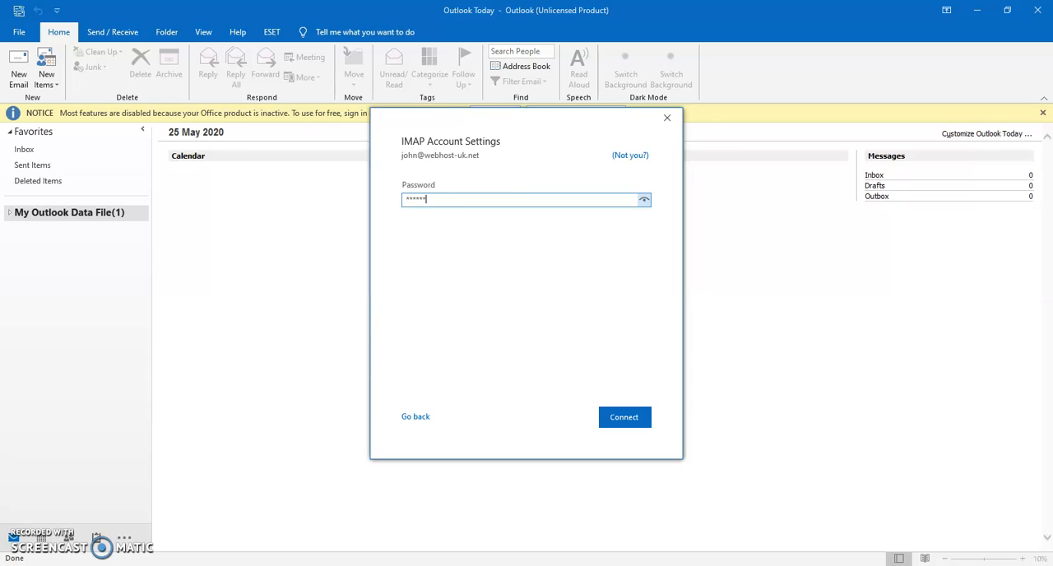
left_click(622, 417)
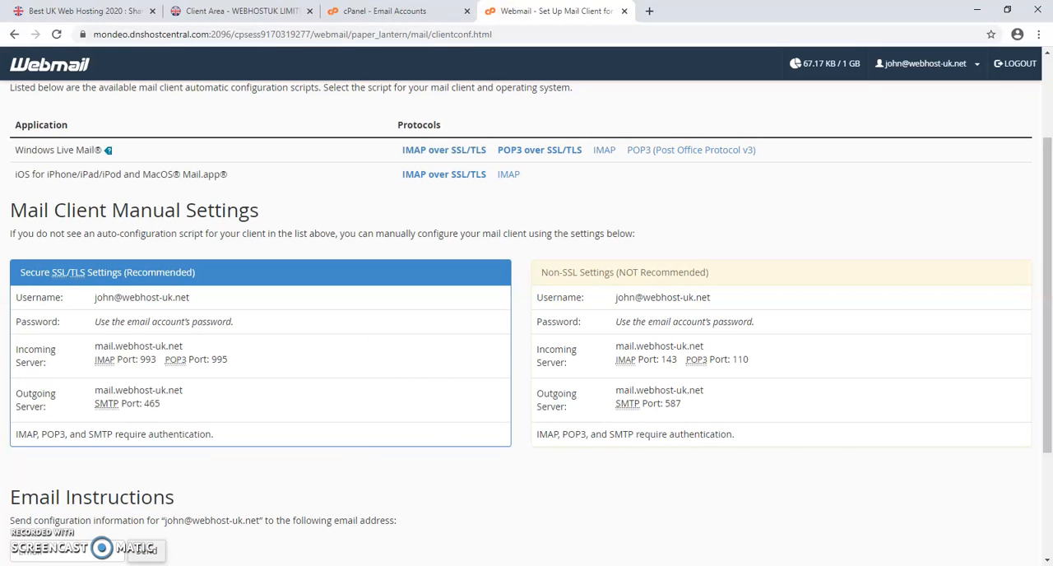
- Switch back to Outlook and view the Account Information page, returning to the mailbox
left_click(277, 527)
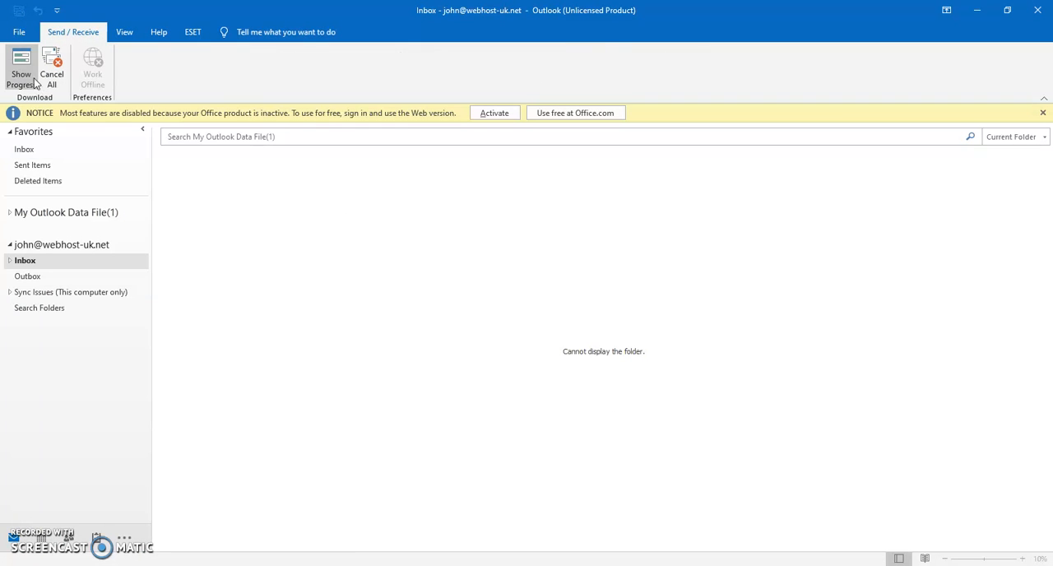
left_click(22, 38)
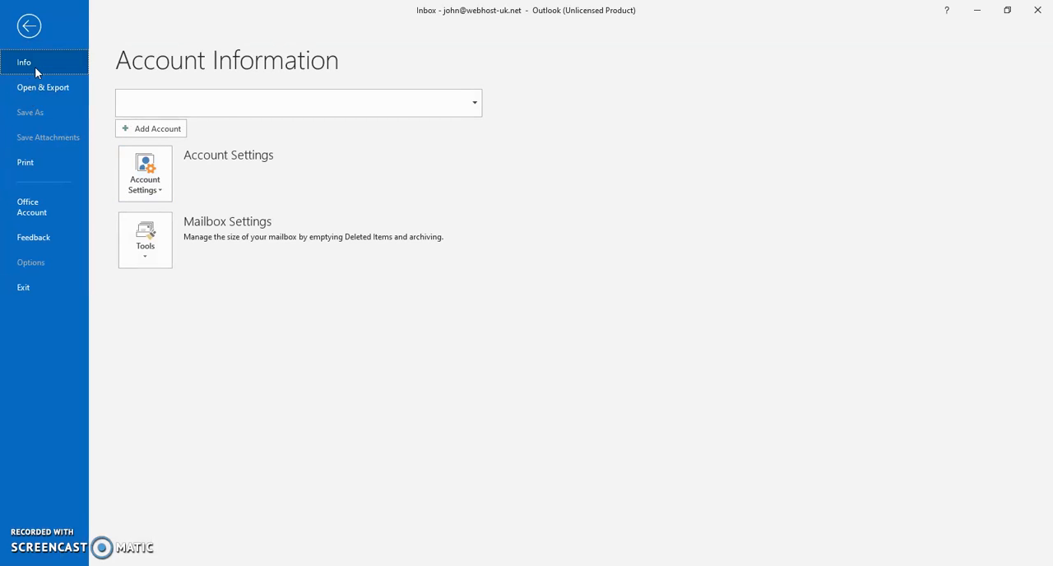
left_click(29, 26)
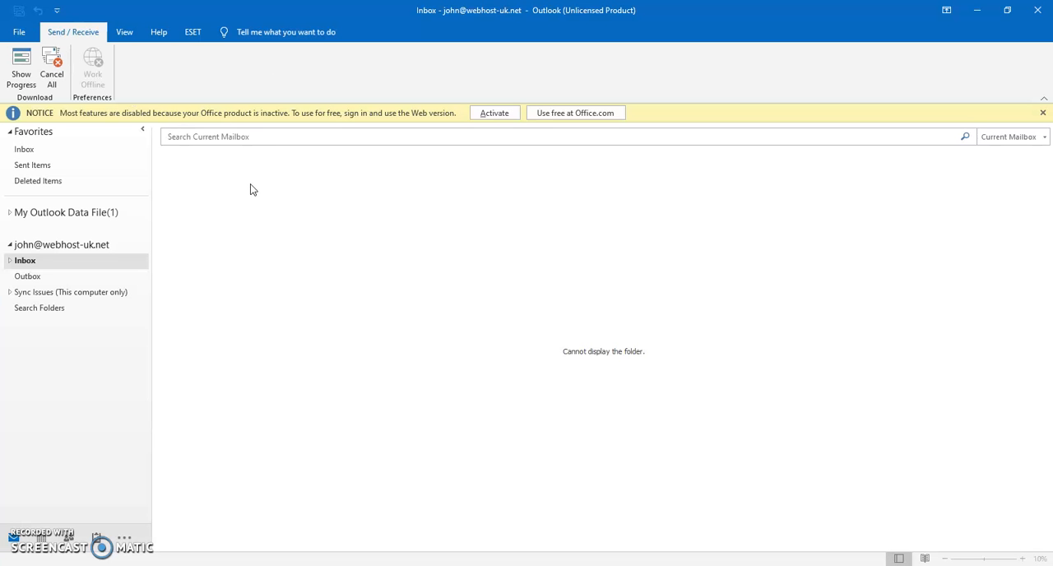
- Open the new account's Inbox with its subfolders expanded and send and receive mail for all folders
left_click(51, 246)
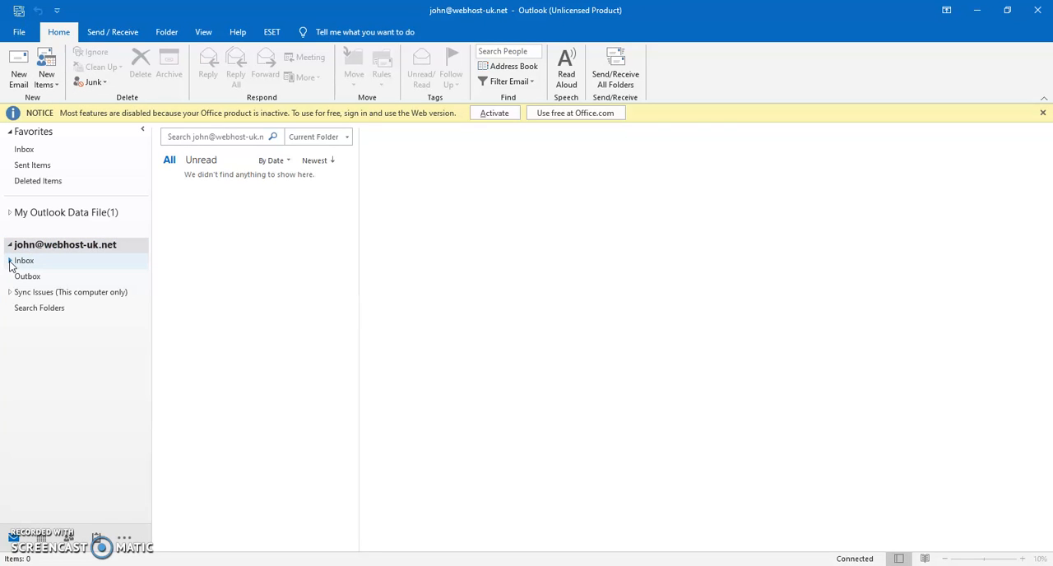
left_click(10, 261)
left_click(27, 260)
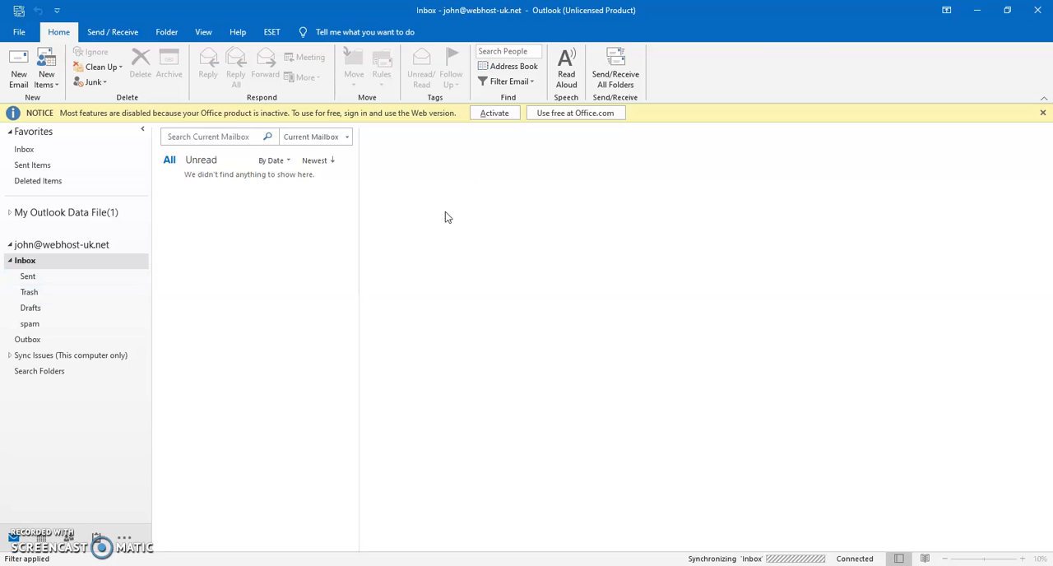
left_click(605, 75)
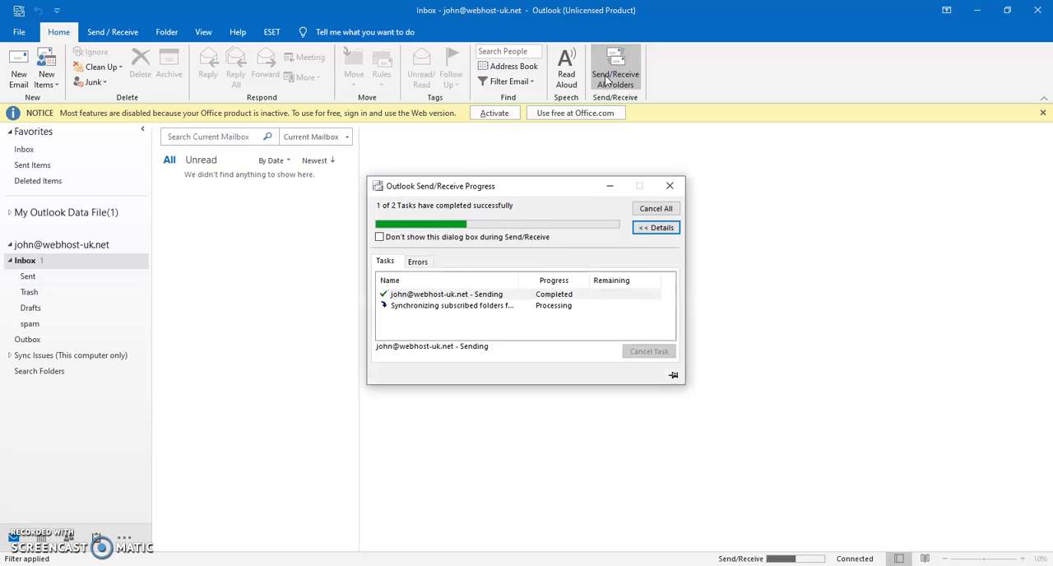